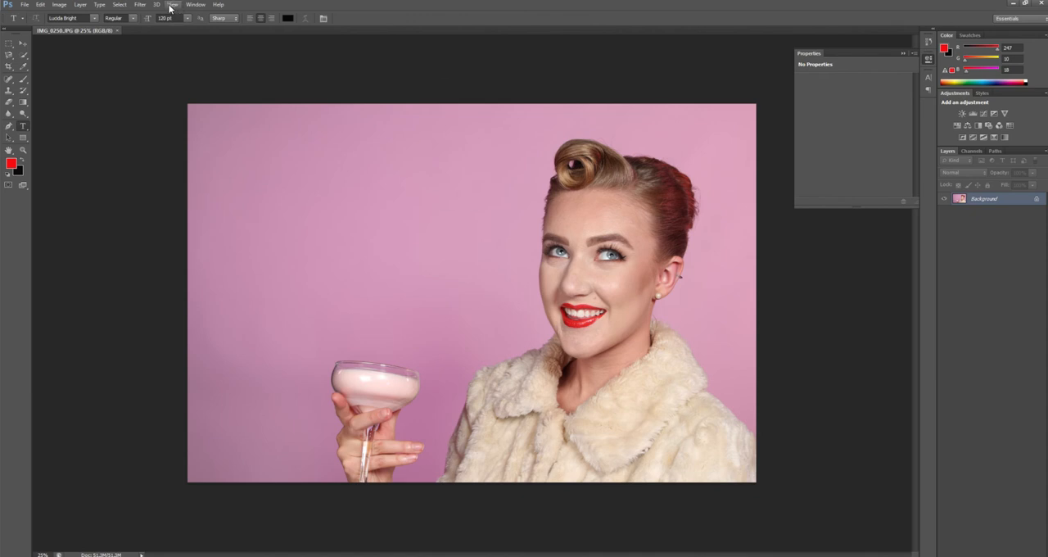
# Add uniform, monochromatic noise to the Background photo for a grainy vintage look
pyautogui.click(137, 4)
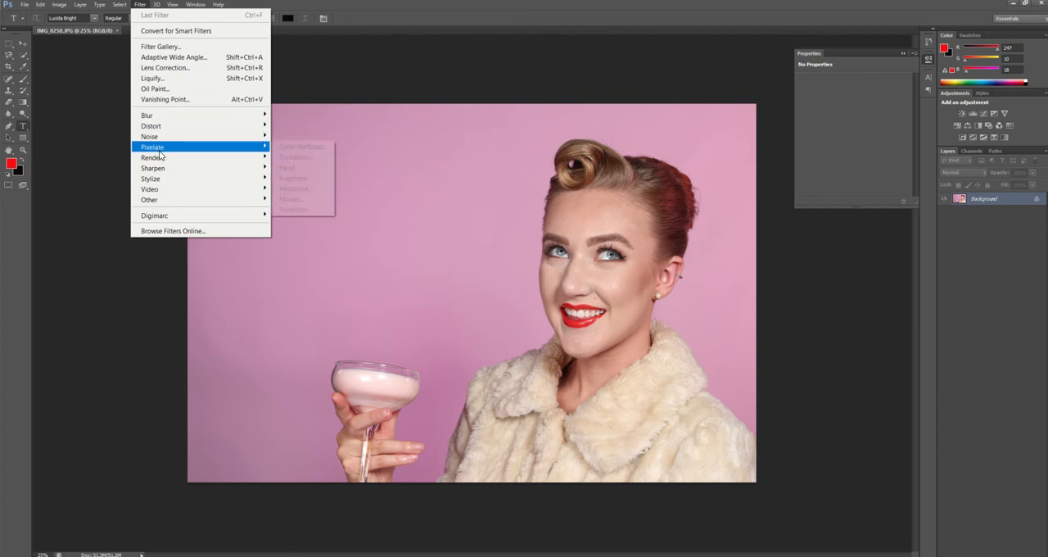
pyautogui.moveTo(159, 158)
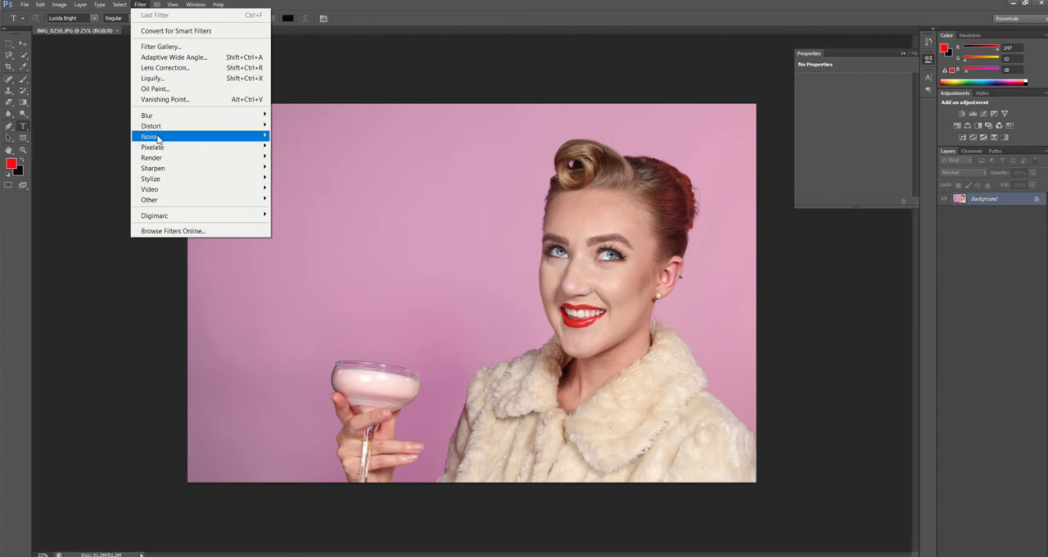
pyautogui.moveTo(181, 137)
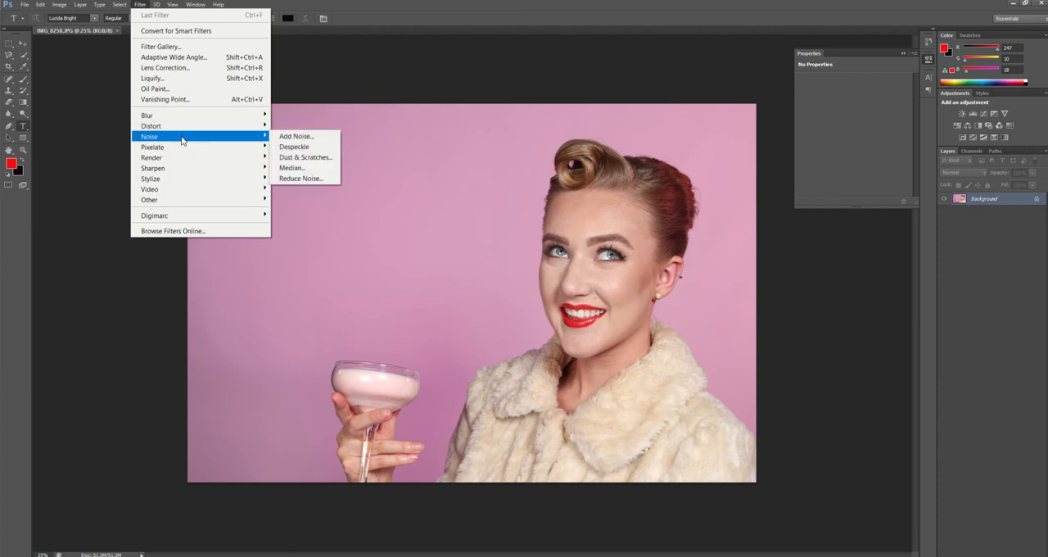
pyautogui.click(290, 138)
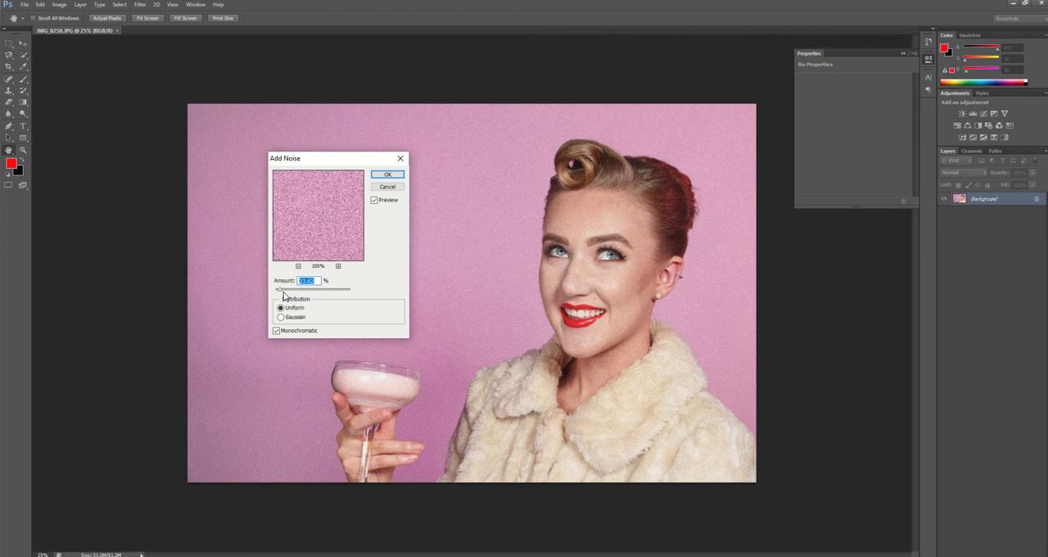
pyautogui.moveTo(304, 294); pyautogui.dragTo(282, 295)
pyautogui.moveTo(278, 291); pyautogui.dragTo(280, 293)
pyautogui.click(387, 175)
pyautogui.press('t')
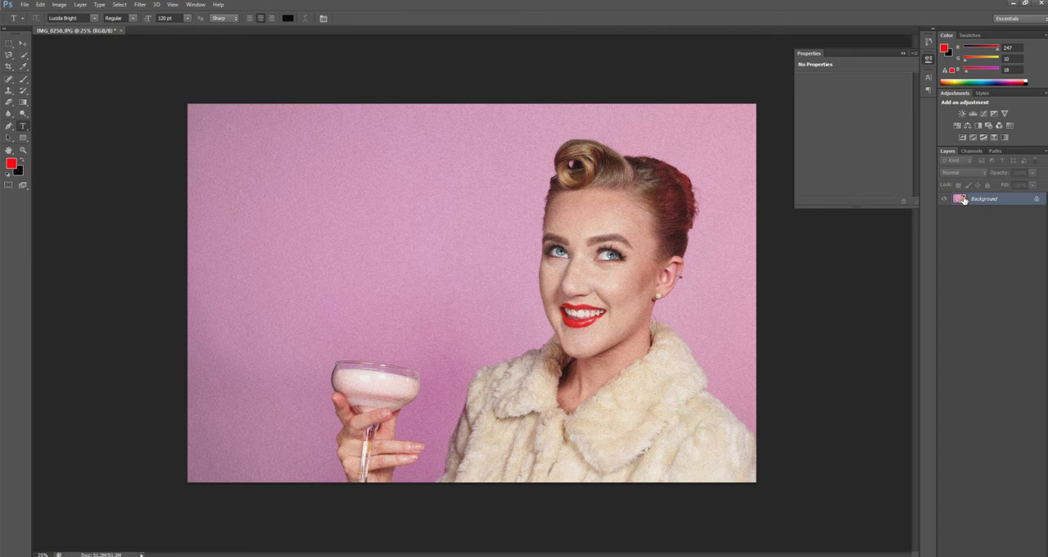
# Add a Black & White adjustment layer and a Brightness/Contrast adjustment layer with brightness 11 and contrast 33
pyautogui.click(978, 126)
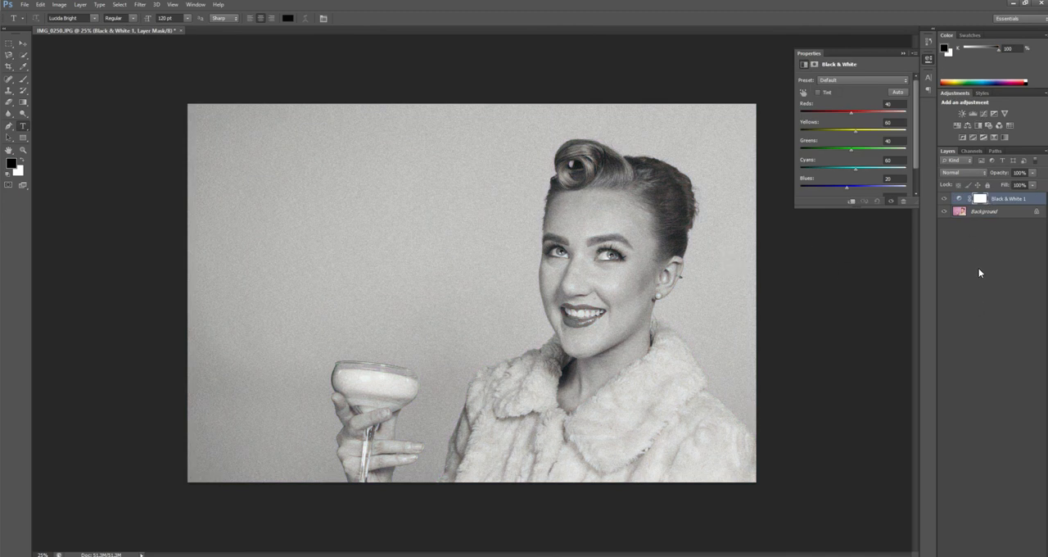
pyautogui.click(979, 269)
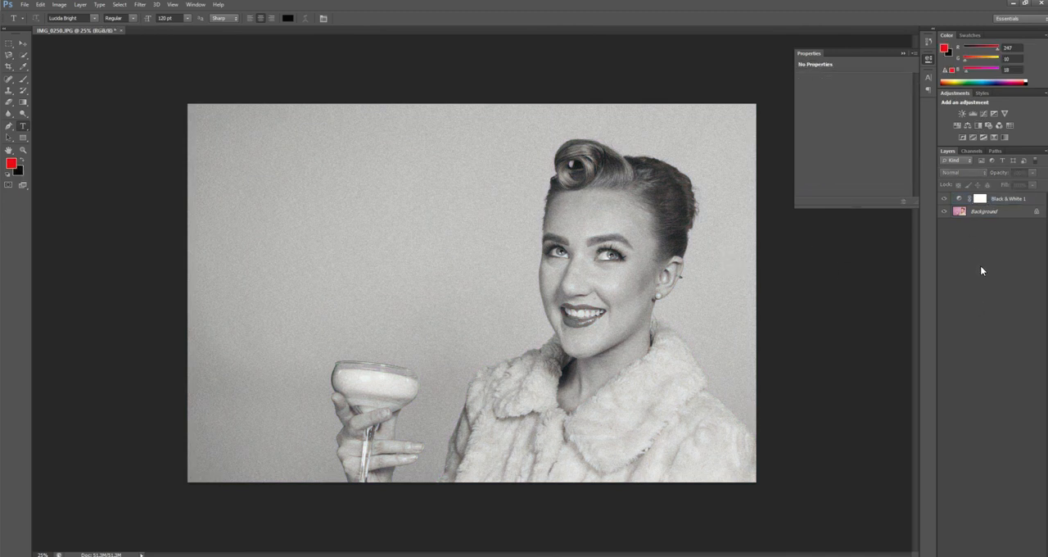
pyautogui.click(962, 114)
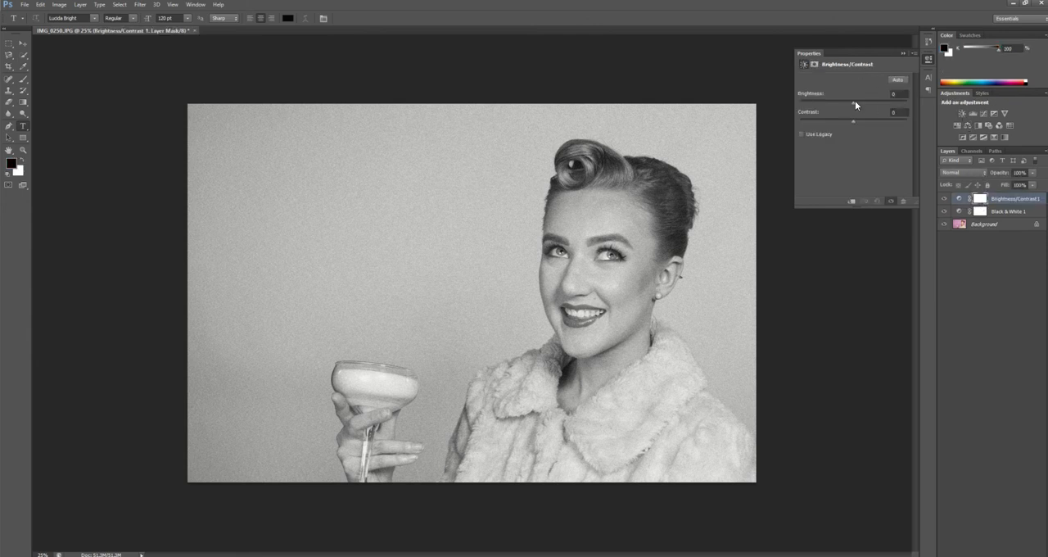
pyautogui.moveTo(854, 101)
pyautogui.mouseDown()
pyautogui.moveTo(843, 103)
pyautogui.moveTo(855, 104)
pyautogui.mouseUp()
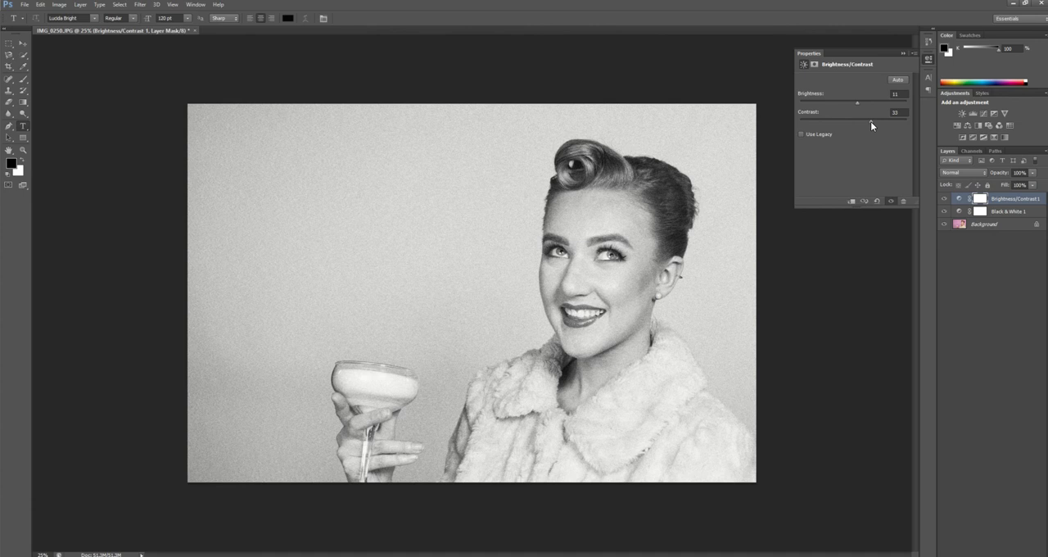
pyautogui.click(1007, 259)
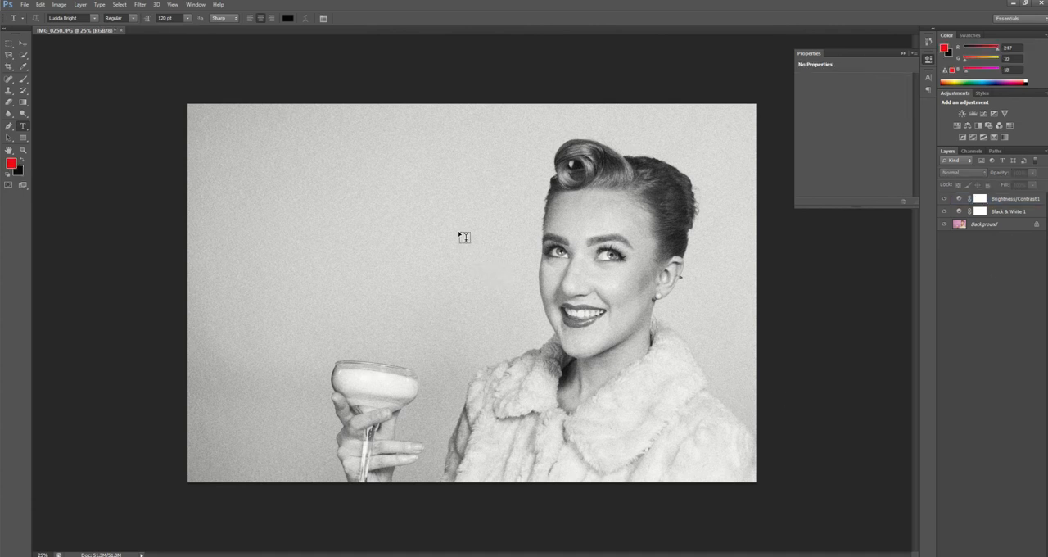
# Add a two-line caption in the photo's empty upper-left area reading "Money can't buy happiness?" and "They obviously don't know where to shop!"
pyautogui.click(250, 170)
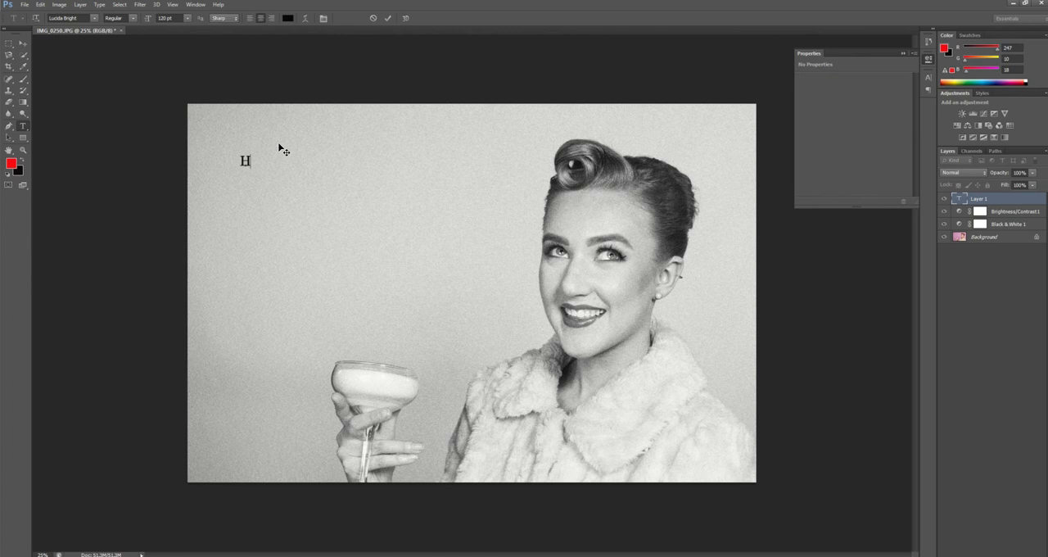
pyautogui.write('Money c')
pyautogui.write("an't buy hap")
pyautogui.write('piness?')
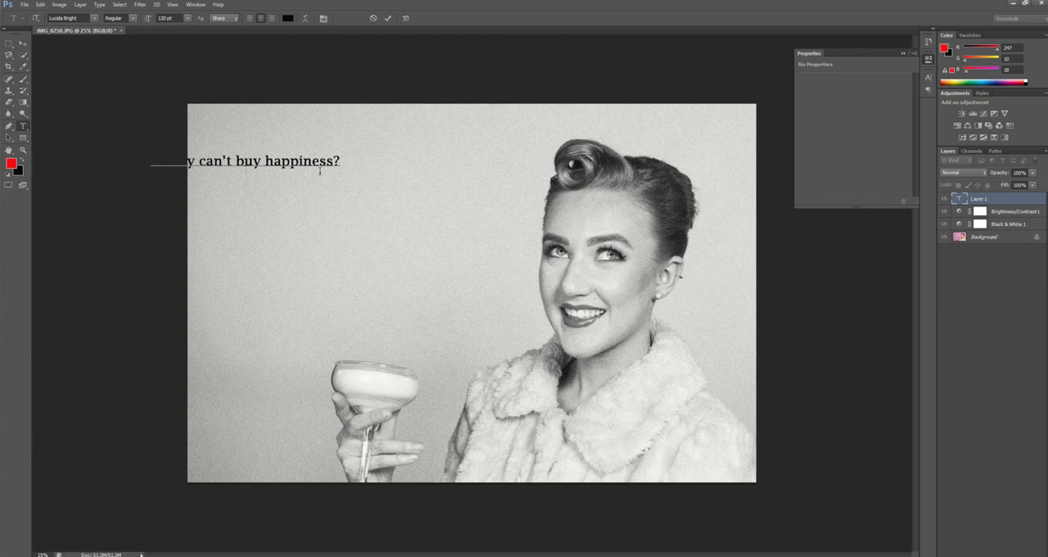
pyautogui.press('Return')
pyautogui.write('They obviously ')
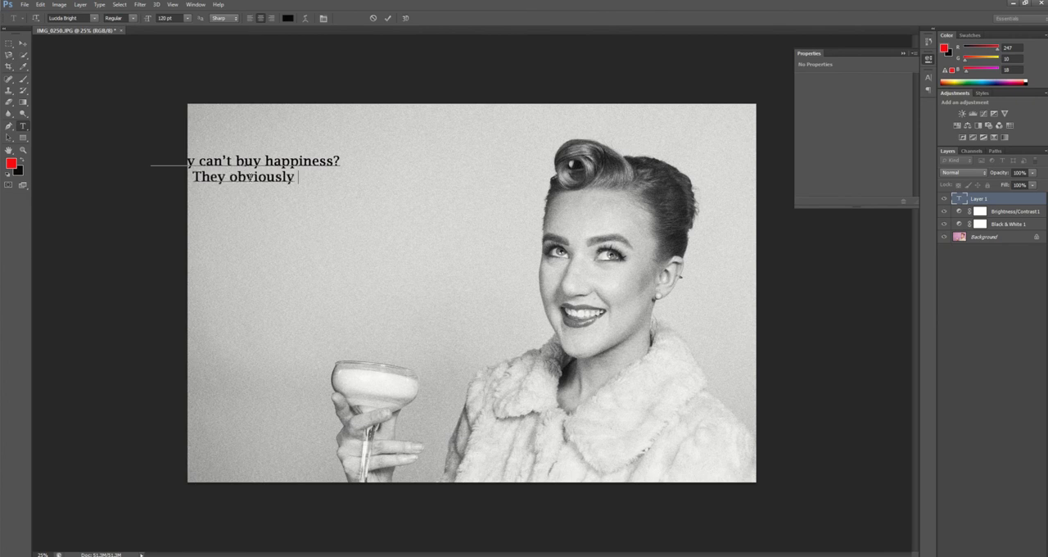
pyautogui.write("don't know whe")
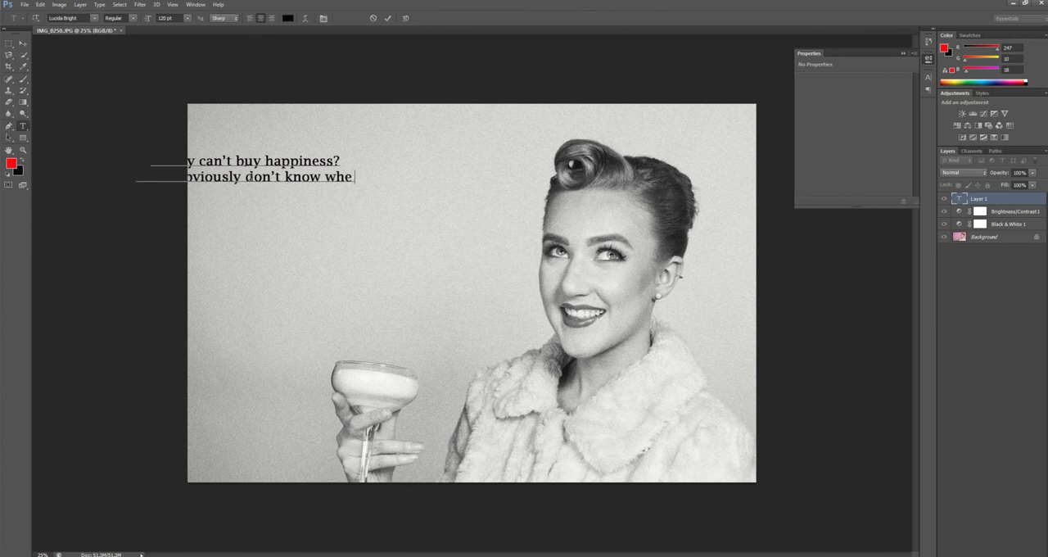
pyautogui.write('re to shop!')
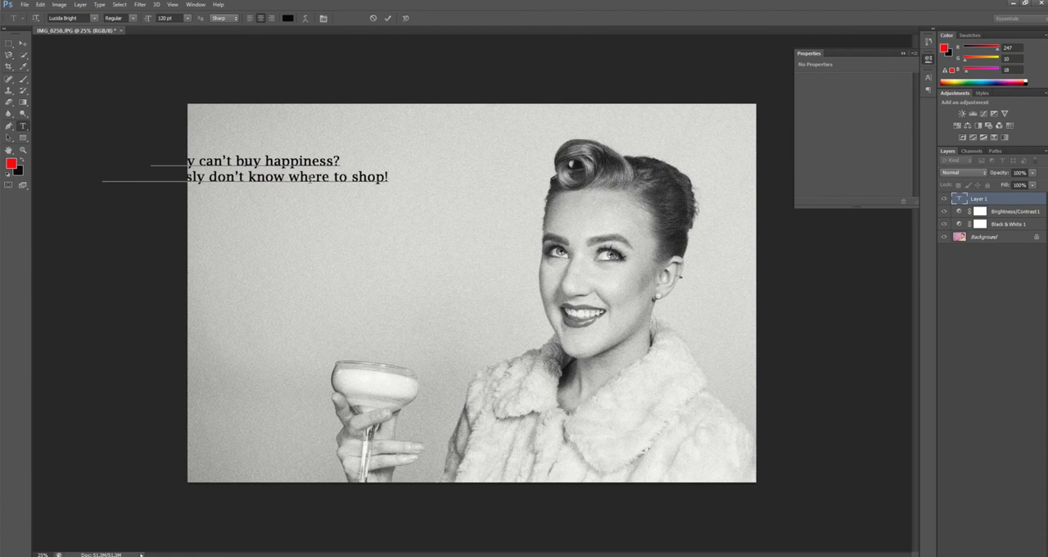
# Break the caption before "where to shop!" and increase the leading of this third line so it clears the line above
pyautogui.press('Left')
pyautogui.press('Left')
pyautogui.press('Left')
pyautogui.press('Left')
pyautogui.press('Left')
pyautogui.press('Left')
pyautogui.press('Left')
pyautogui.press('Left')
pyautogui.press('Left')
pyautogui.press('Return')
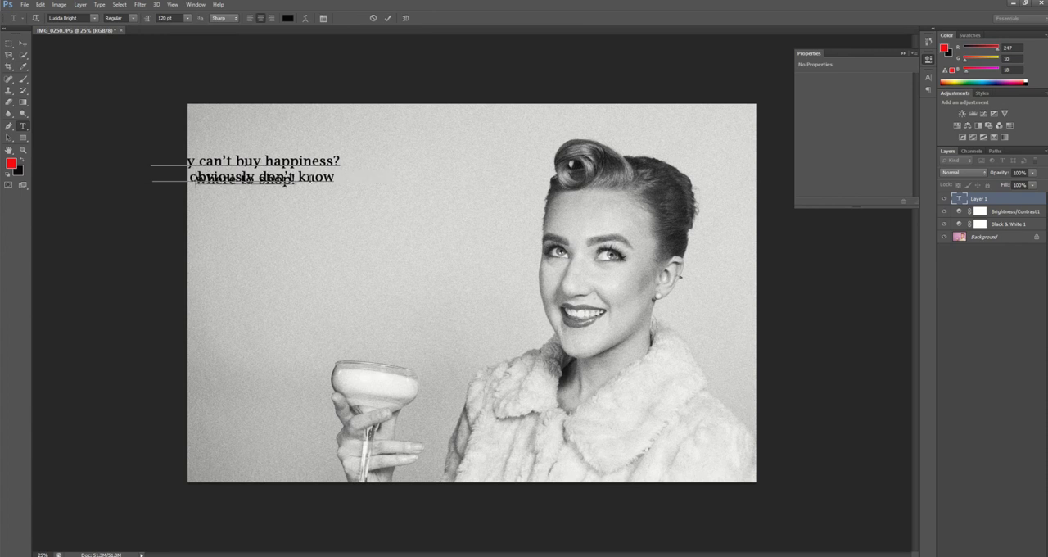
pyautogui.hotkey('alt', 'Down')
pyautogui.hotkey('alt', 'Down')
pyautogui.hotkey('alt', 'Down')
pyautogui.hotkey('alt', 'Down')
pyautogui.hotkey('alt', 'Down')
pyautogui.hotkey('alt', 'Down')
pyautogui.hotkey('alt', 'Down')
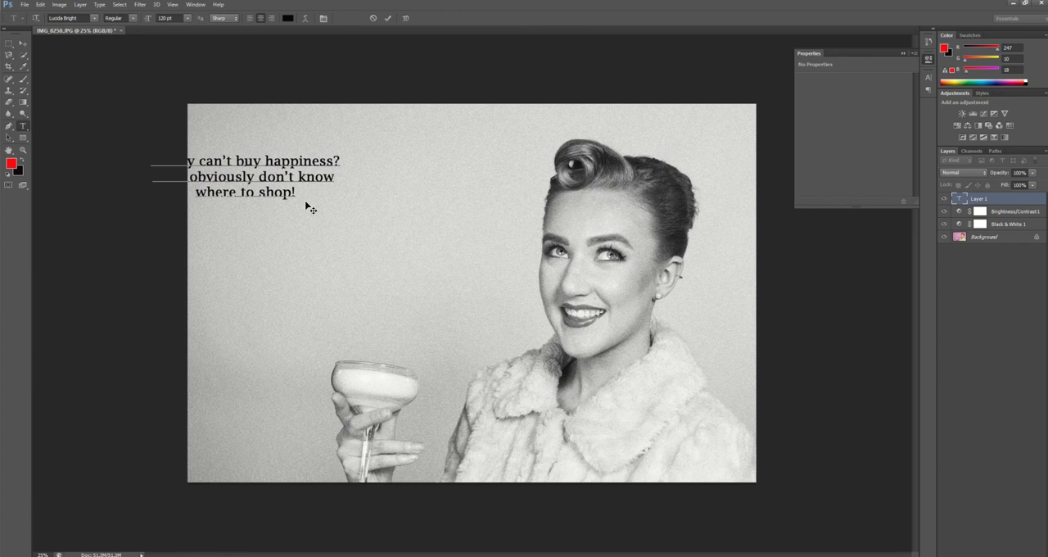
# Move the caption fully inside the photo, between its left edge and the woman, and set all its text to 140 pt
pyautogui.moveTo(307, 205); pyautogui.dragTo(415, 228)
pyautogui.hotkey('ctrl', 'a')
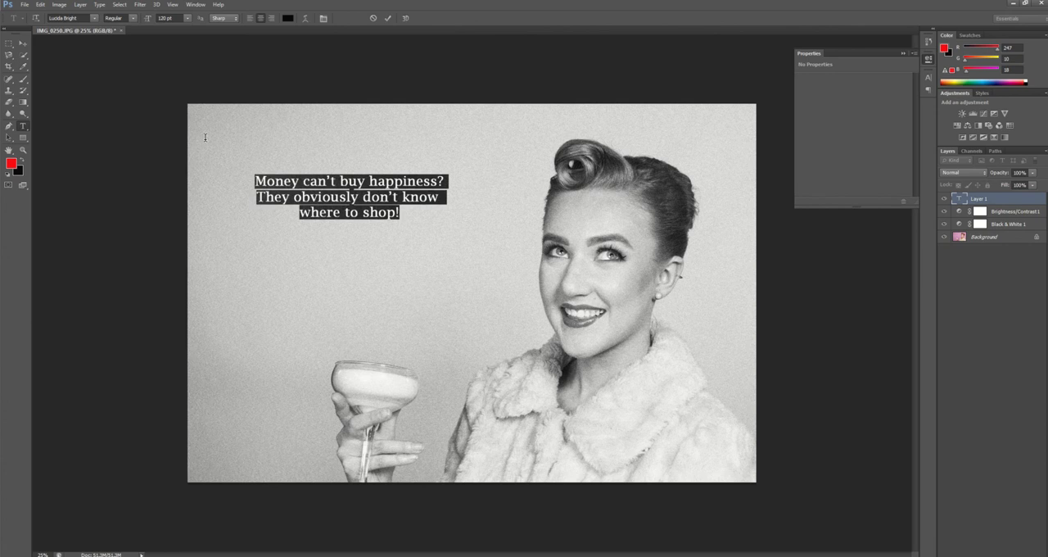
pyautogui.click(165, 18)
pyautogui.write('10')
pyautogui.press('Return')
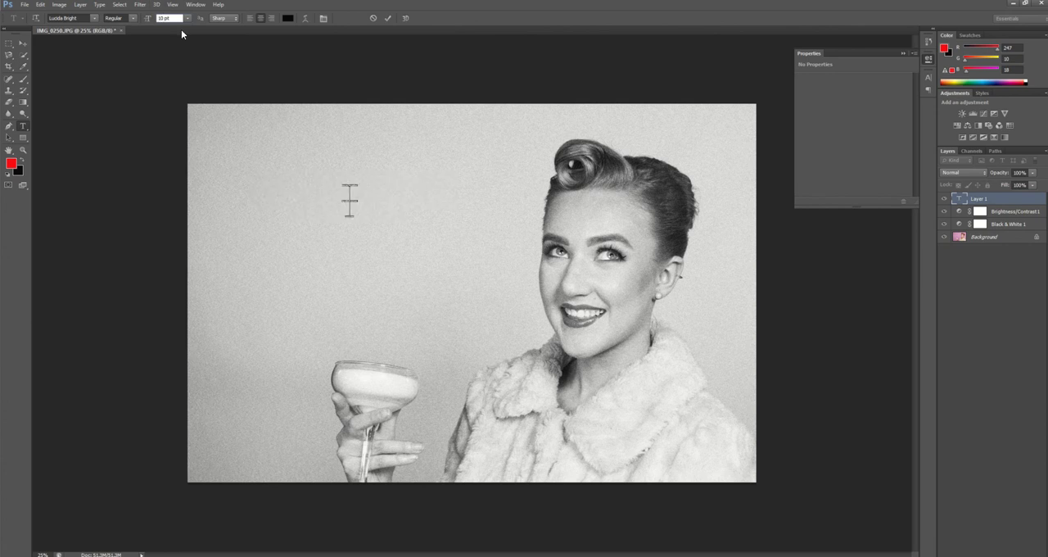
pyautogui.write('4')
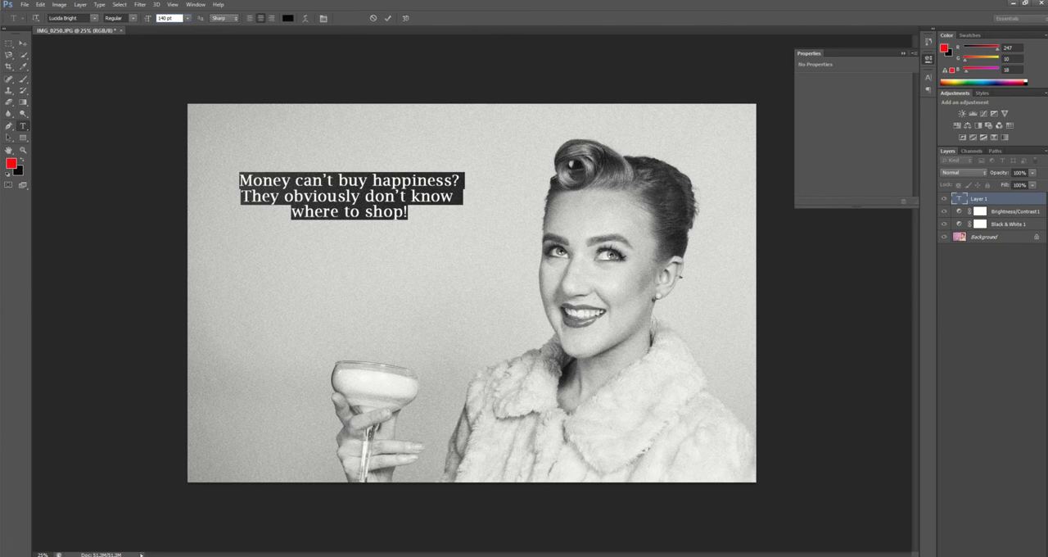
# Try the Lucida Fax and Minion Pro fonts on the caption
pyautogui.click(95, 18)
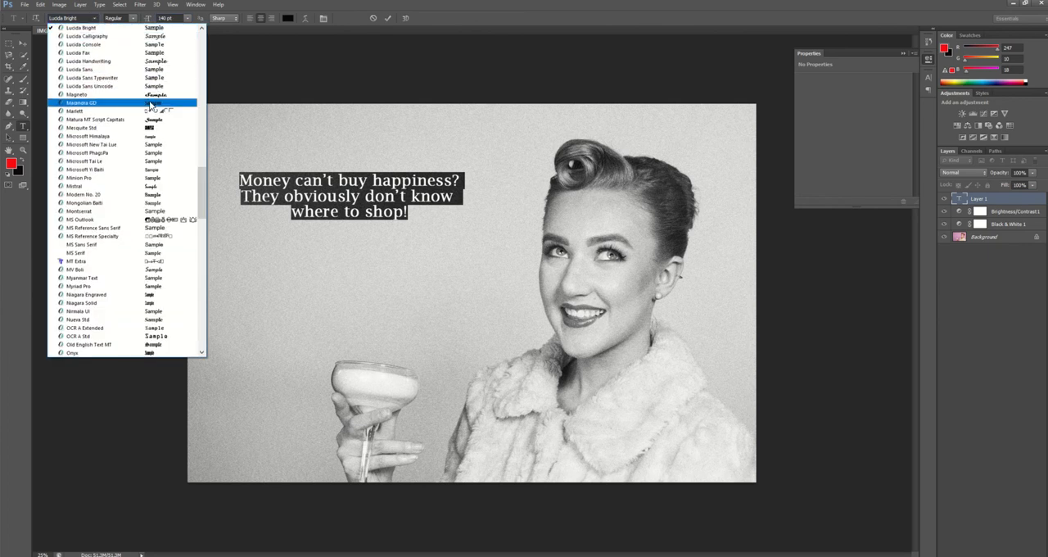
pyautogui.click(150, 55)
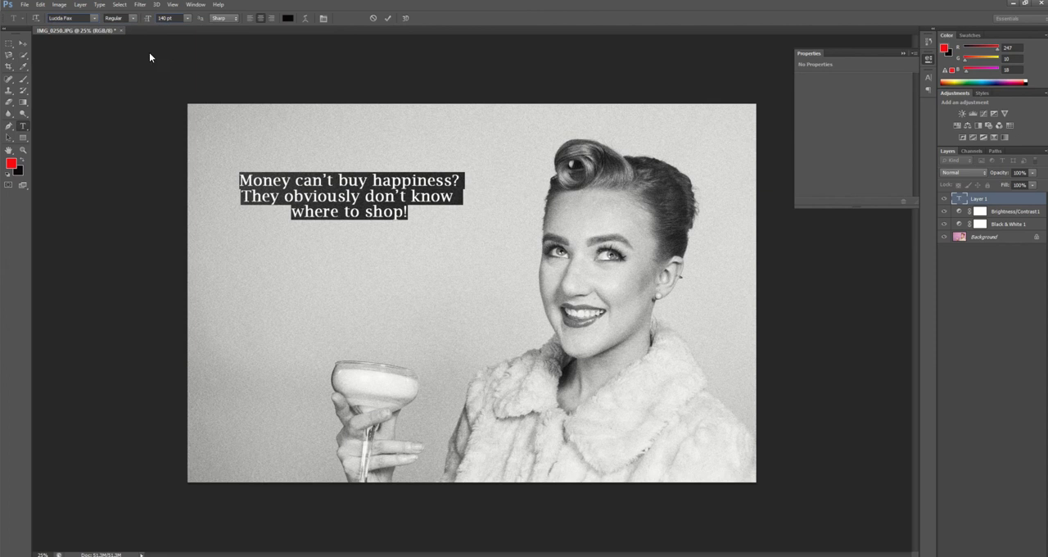
pyautogui.click(99, 20)
pyautogui.click(150, 155)
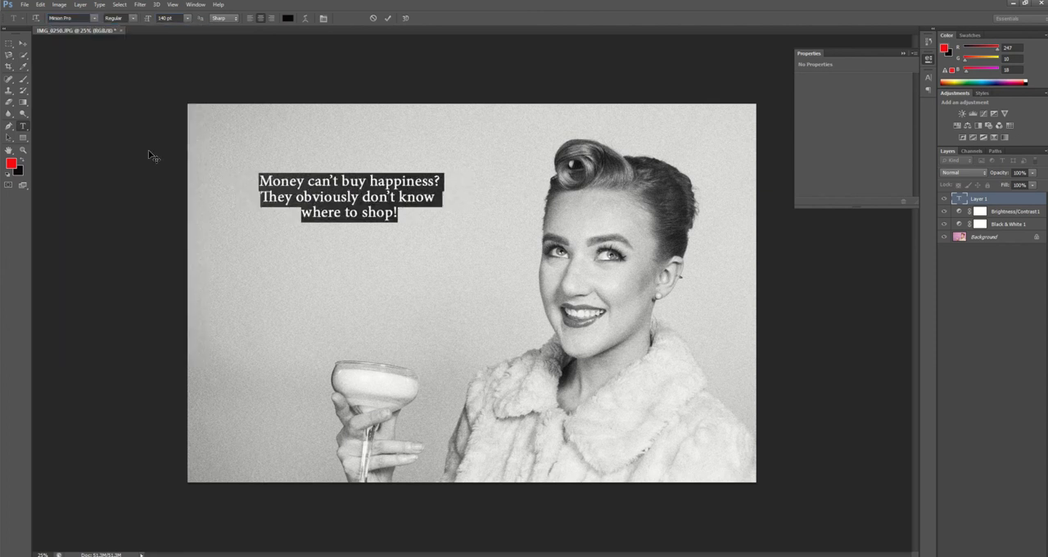
# Set the caption's font to Modern No. 20 at 170 pt and commit the text
pyautogui.click(95, 17)
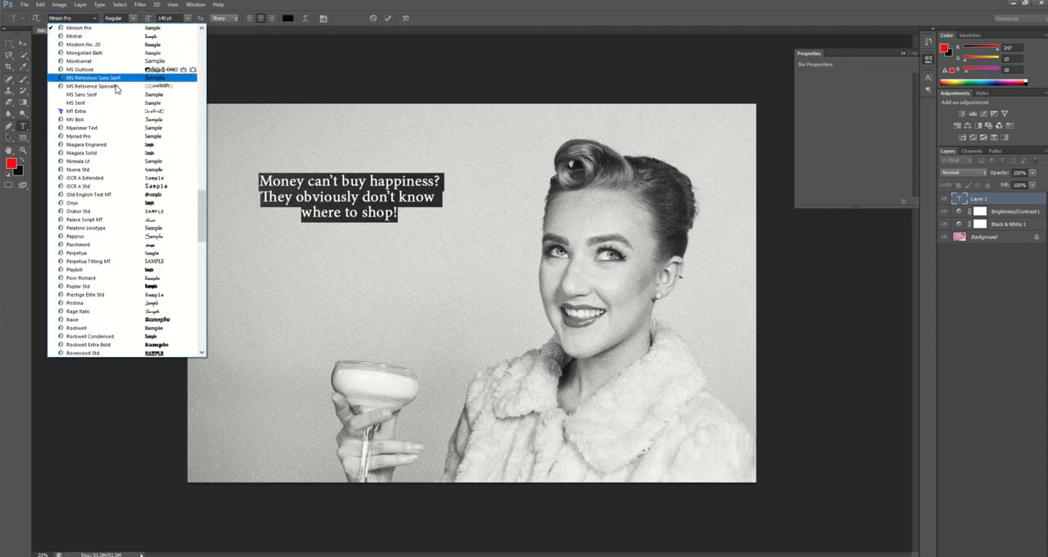
pyautogui.click(158, 45)
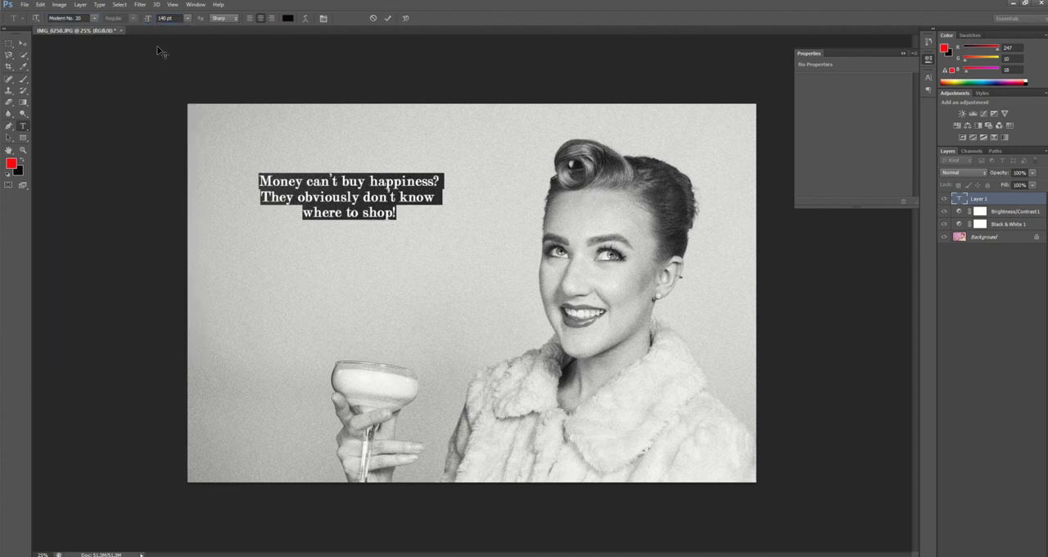
pyautogui.click(167, 18)
pyautogui.write('1')
pyautogui.press('Return')
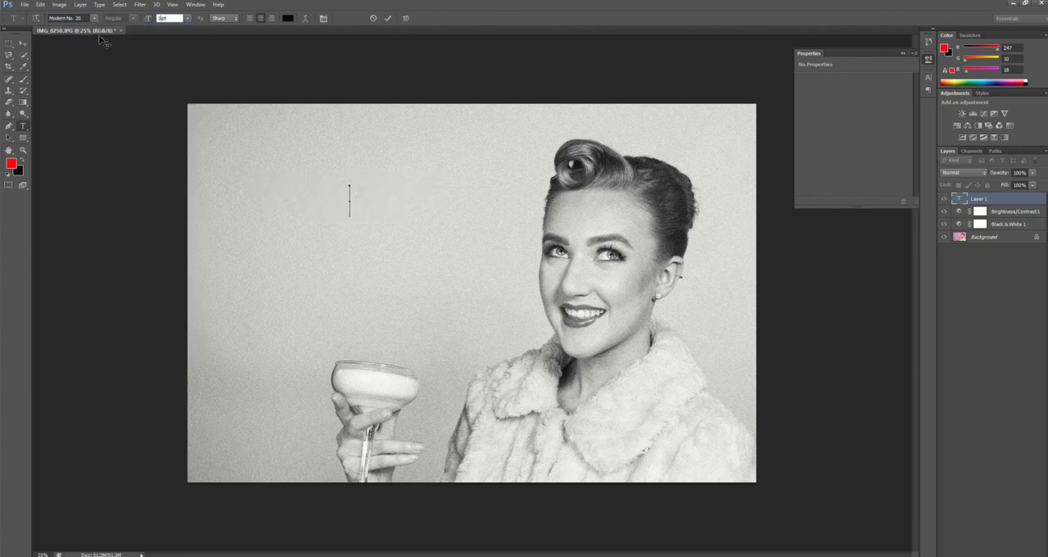
pyautogui.write('170')
pyautogui.press('Return')
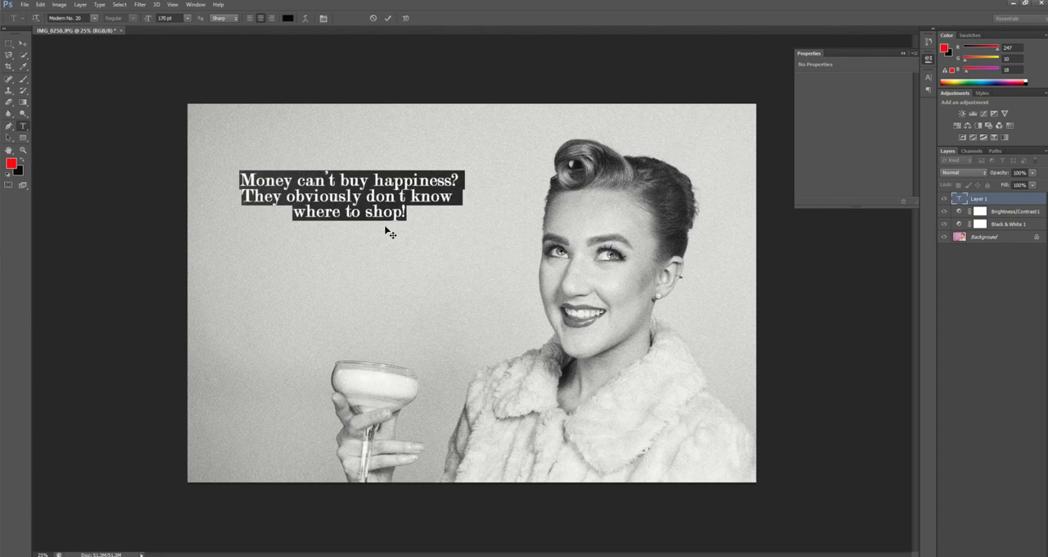
pyautogui.click(958, 275)
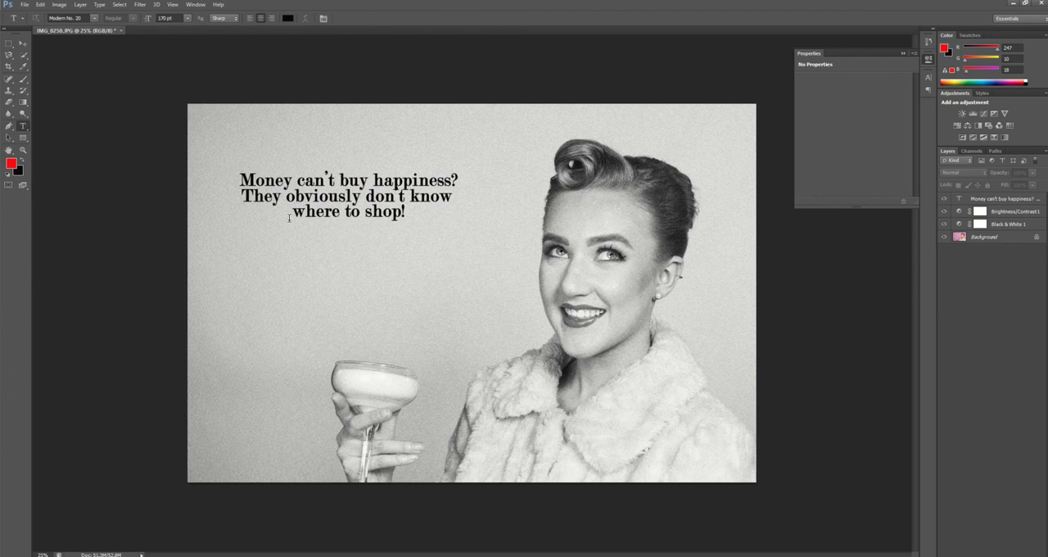
# Draw a rectangle shape of about 2116 by 524 px that covers the whole caption
pyautogui.click(23, 138)
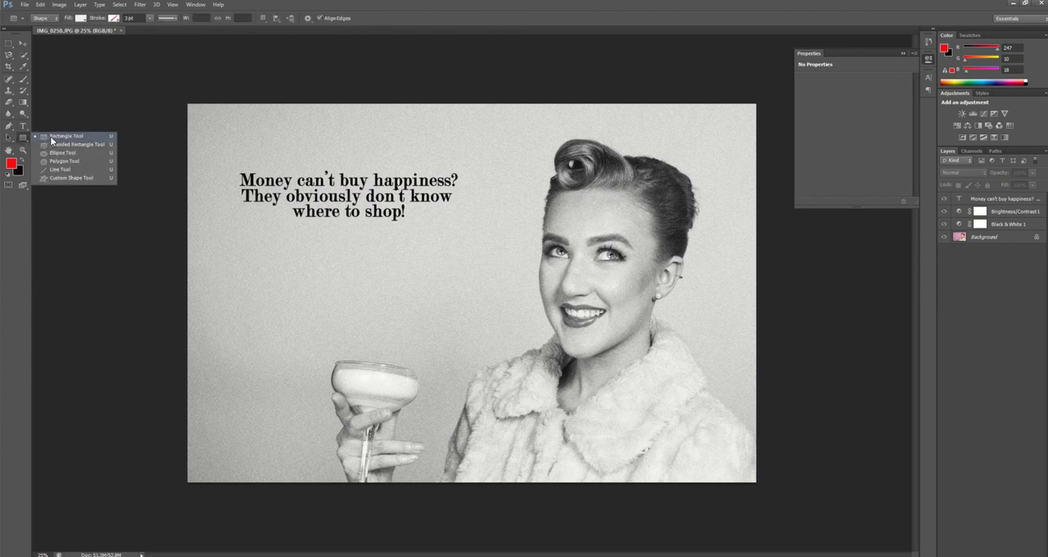
pyautogui.click(50, 135)
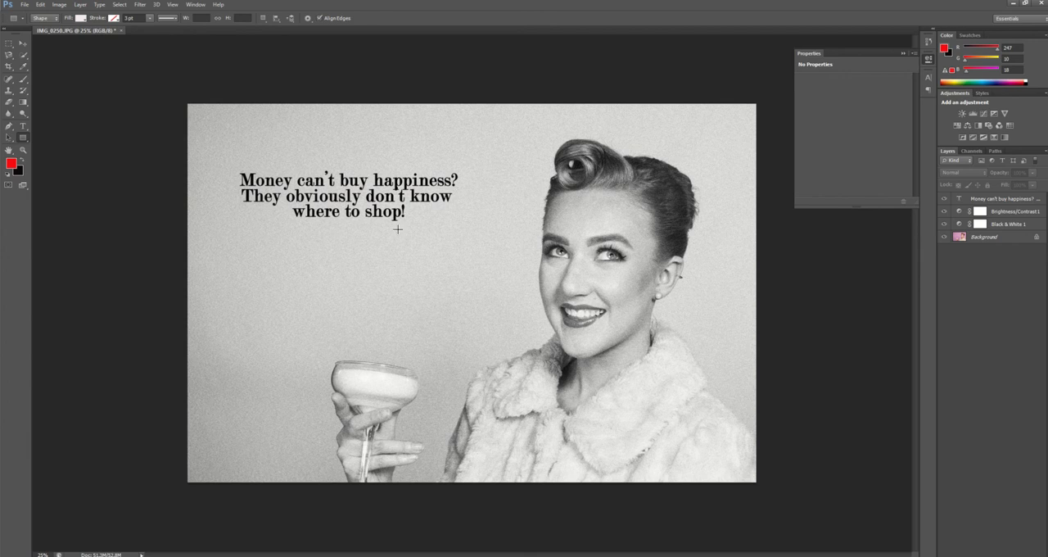
pyautogui.moveTo(232, 168); pyautogui.dragTo(464, 224)
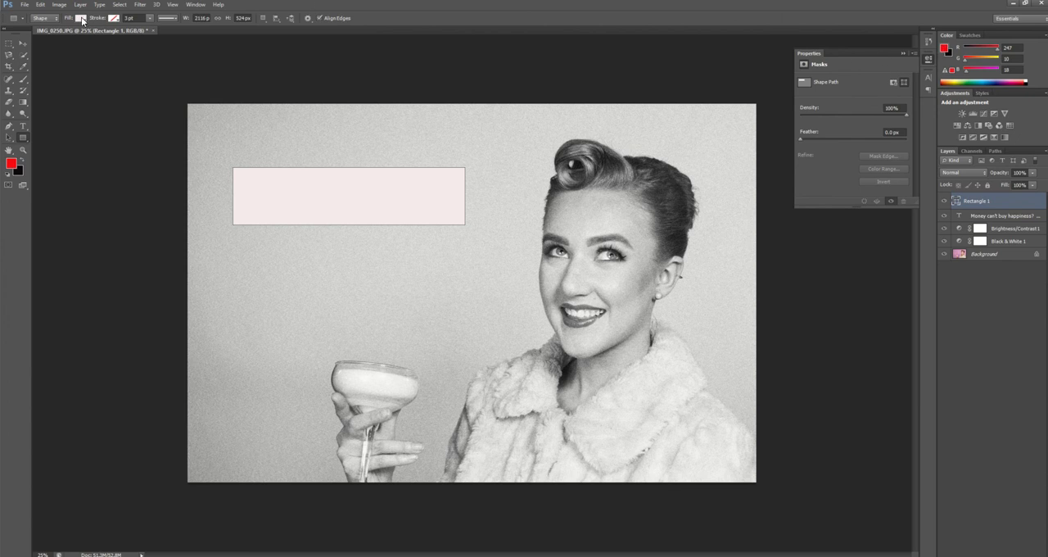
# Fill the rectangle with the recently used red and place its layer directly below the caption's text layer
pyautogui.click(82, 18)
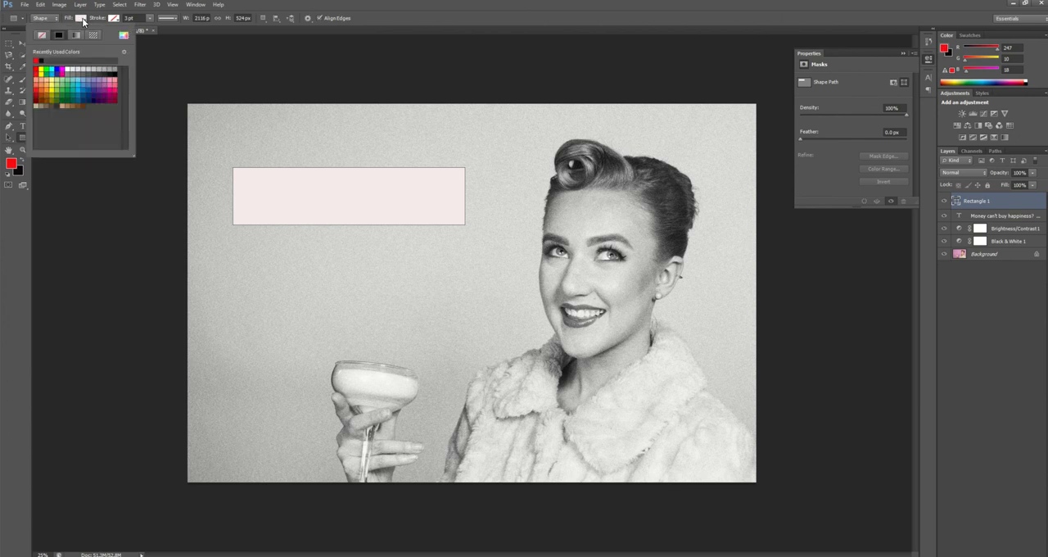
pyautogui.click(37, 60)
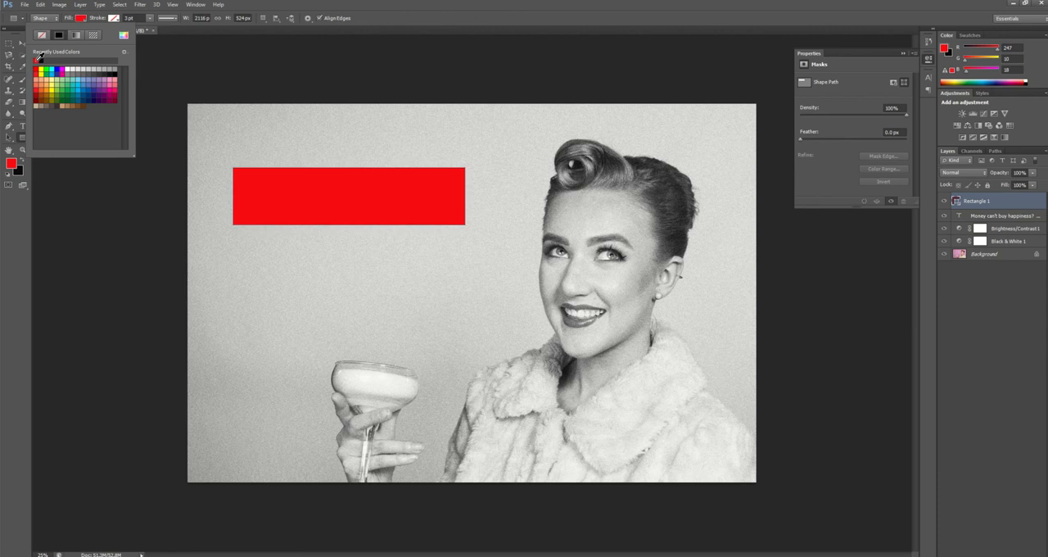
pyautogui.click(980, 288)
pyautogui.click(980, 288)
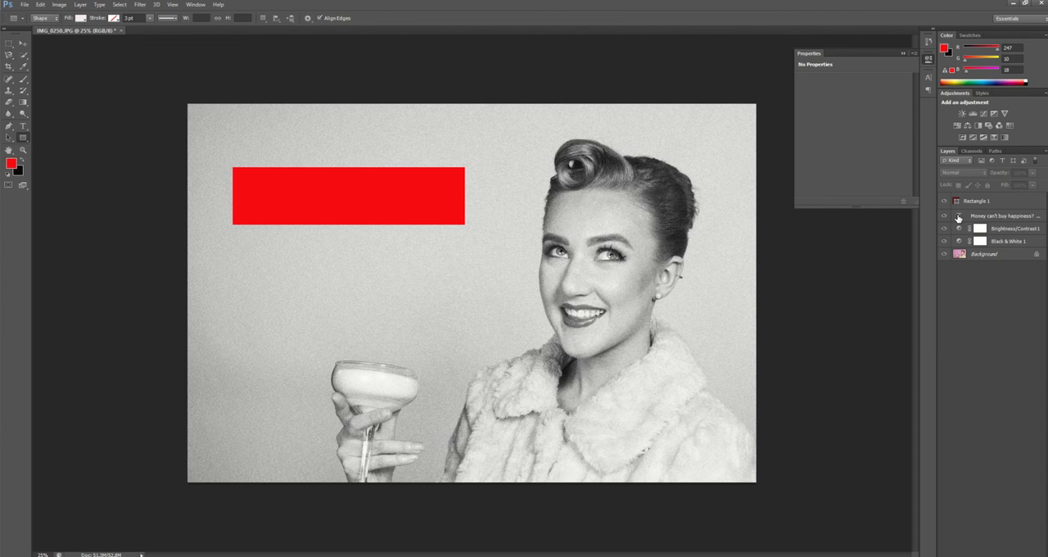
pyautogui.moveTo(956, 202); pyautogui.dragTo(966, 221)
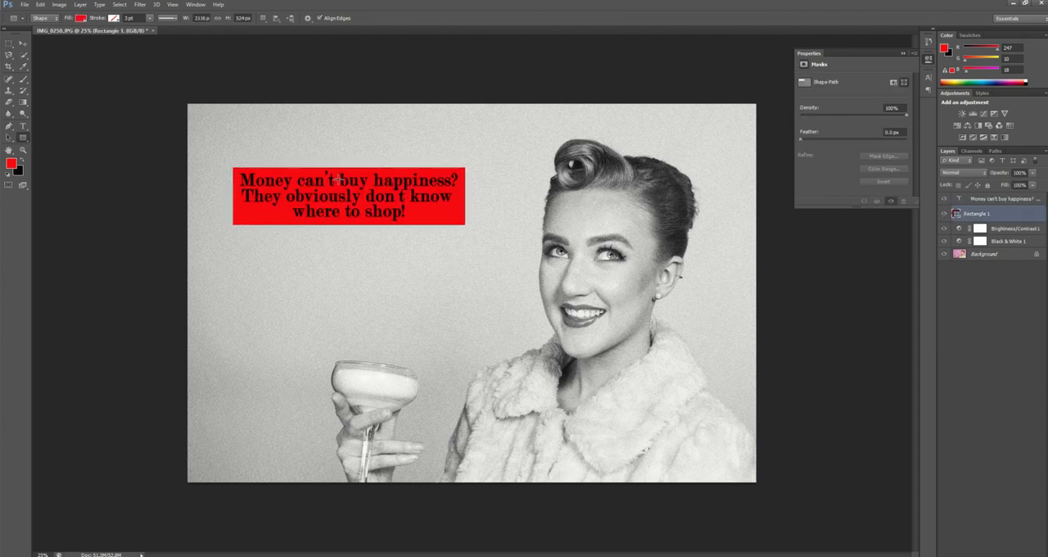
# Draw a second rectangle shape of about 2188 by 588 px around the red box, with an even margin on all sides
pyautogui.click(980, 293)
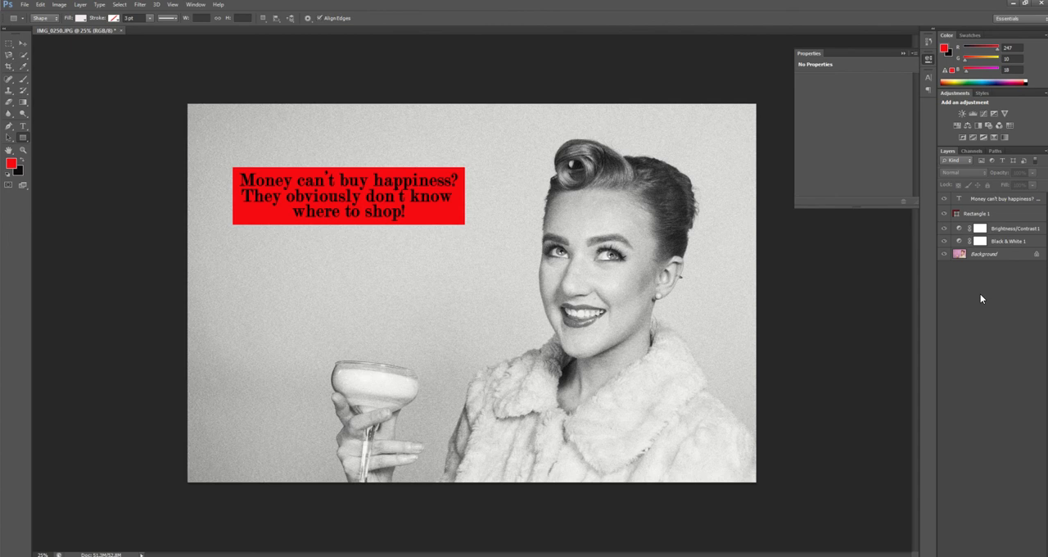
pyautogui.click(25, 138)
pyautogui.click(61, 135)
pyautogui.moveTo(229, 164); pyautogui.dragTo(468, 226)
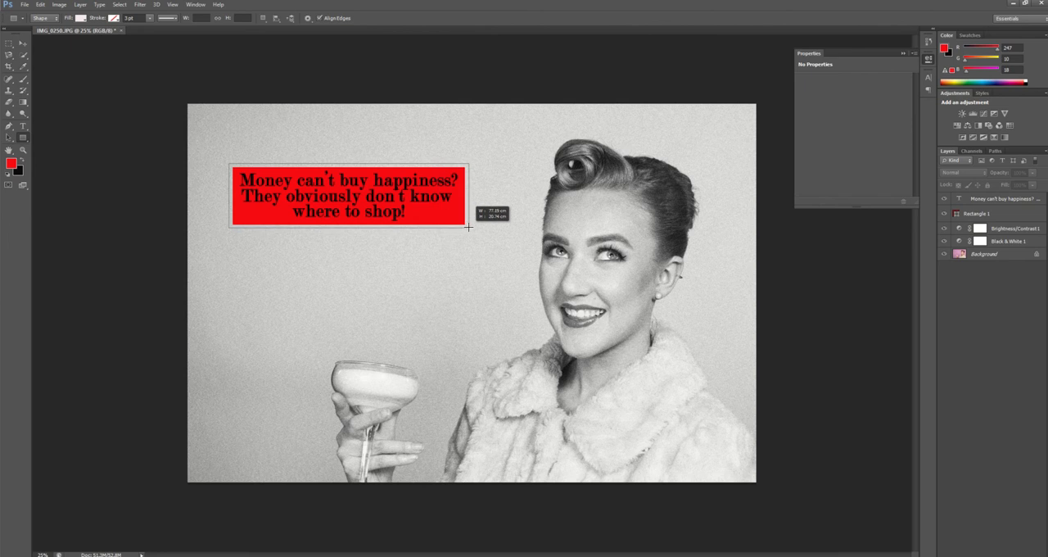
pyautogui.moveTo(468, 226); pyautogui.dragTo(469, 227)
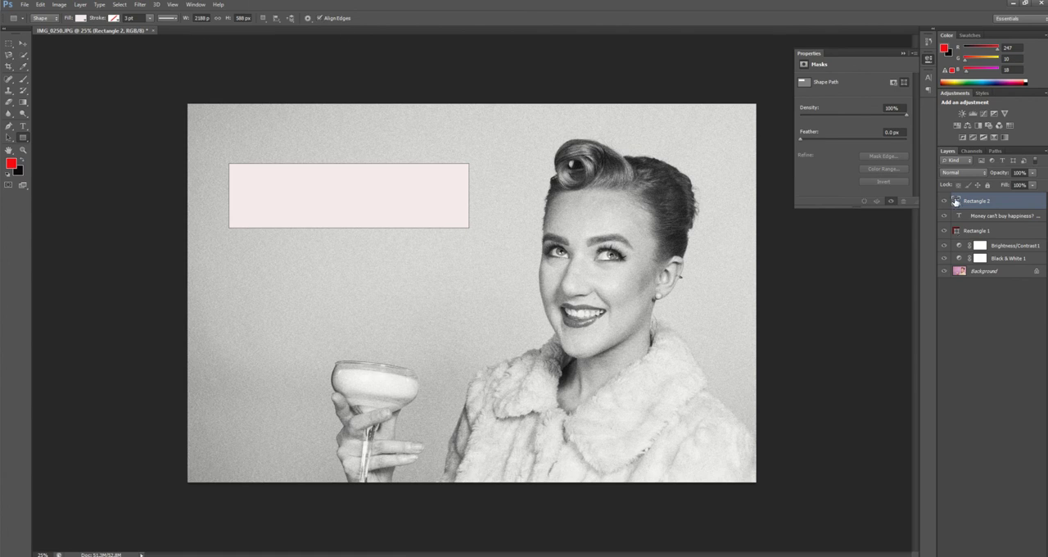
# Place the larger rectangle's layer directly below the red rectangle's layer and fill it with the recently used black as a border
pyautogui.moveTo(957, 204); pyautogui.dragTo(964, 237)
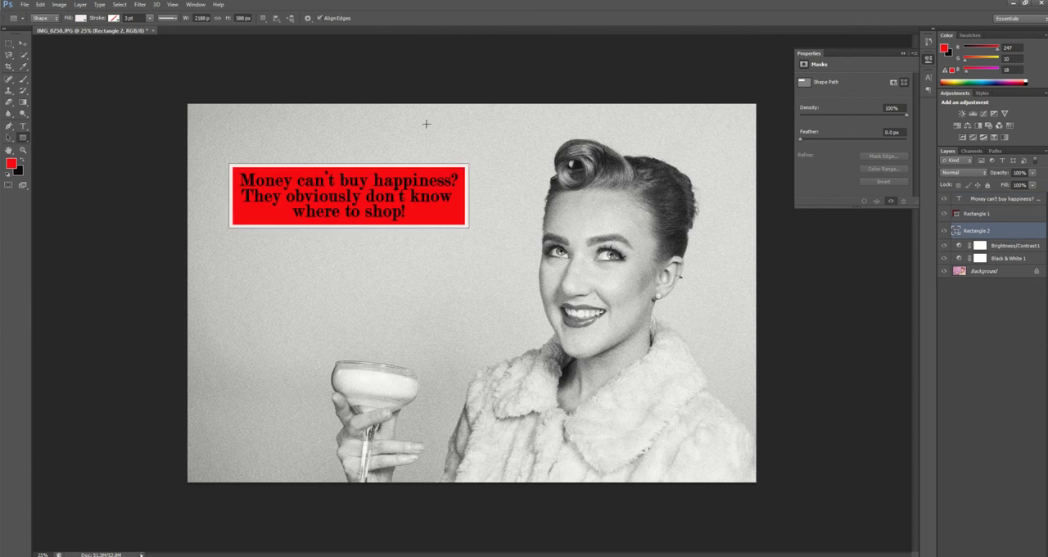
pyautogui.click(81, 18)
pyautogui.click(42, 59)
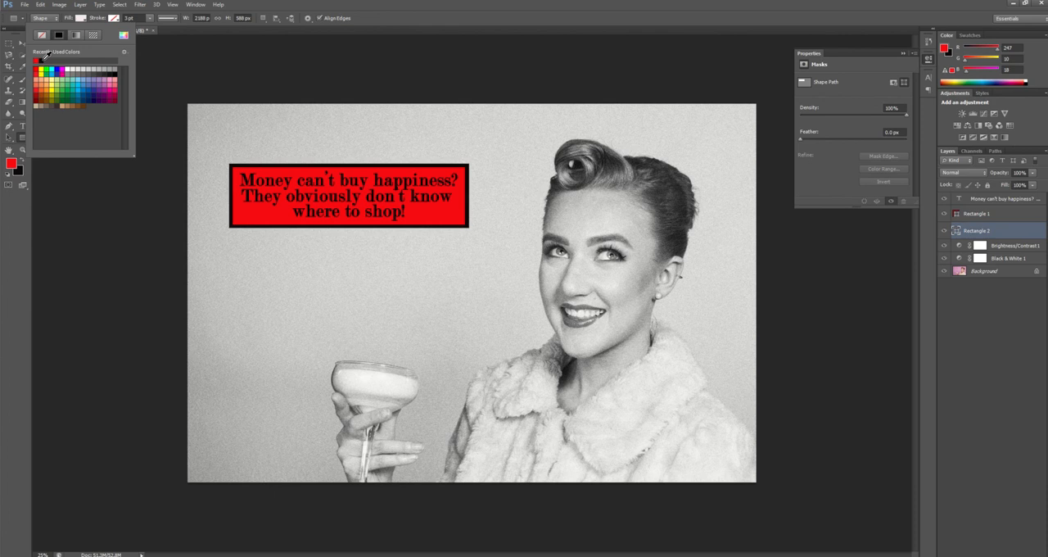
pyautogui.click(1005, 345)
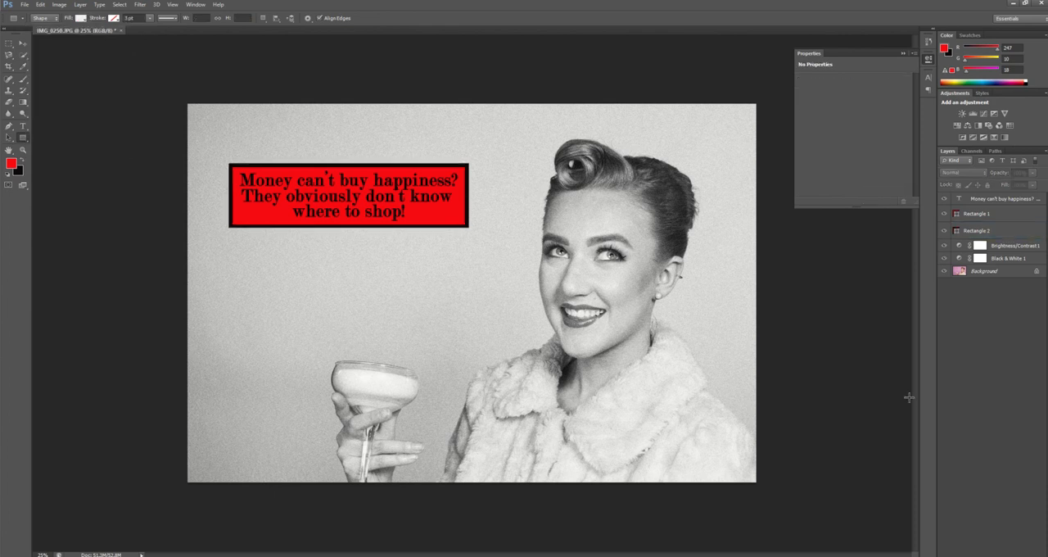